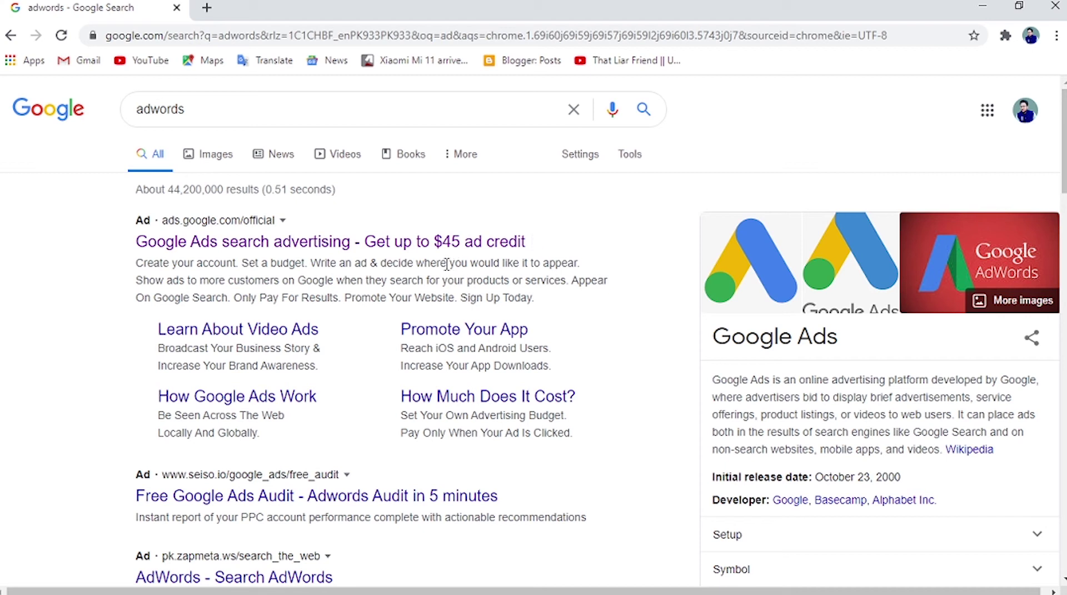
Step: Open the Google Ads site from the search results and sign in with the first listed Google Ads account
click(398, 245)
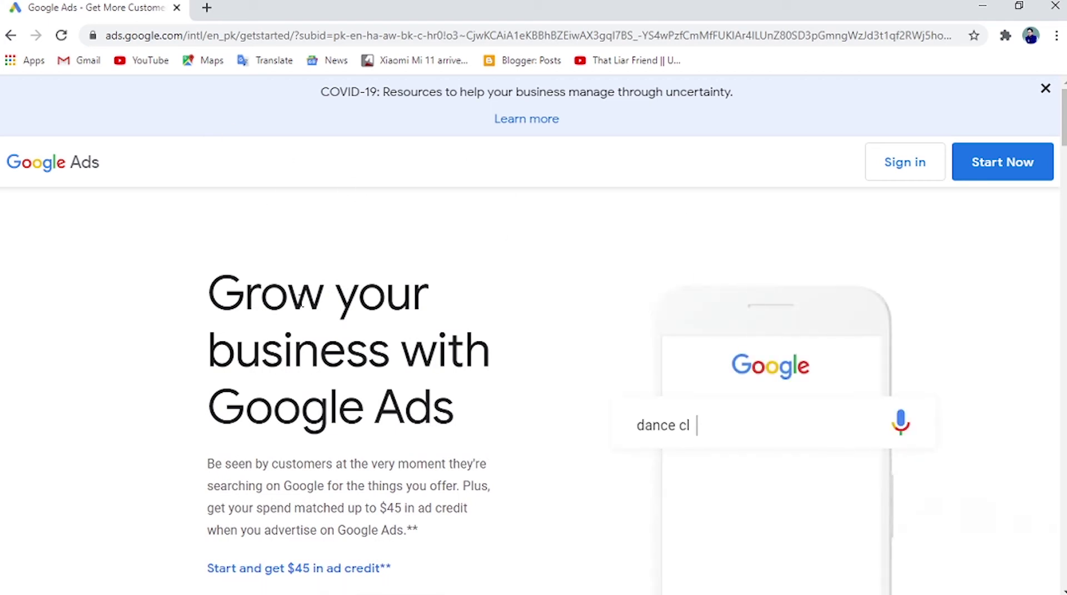
click(900, 169)
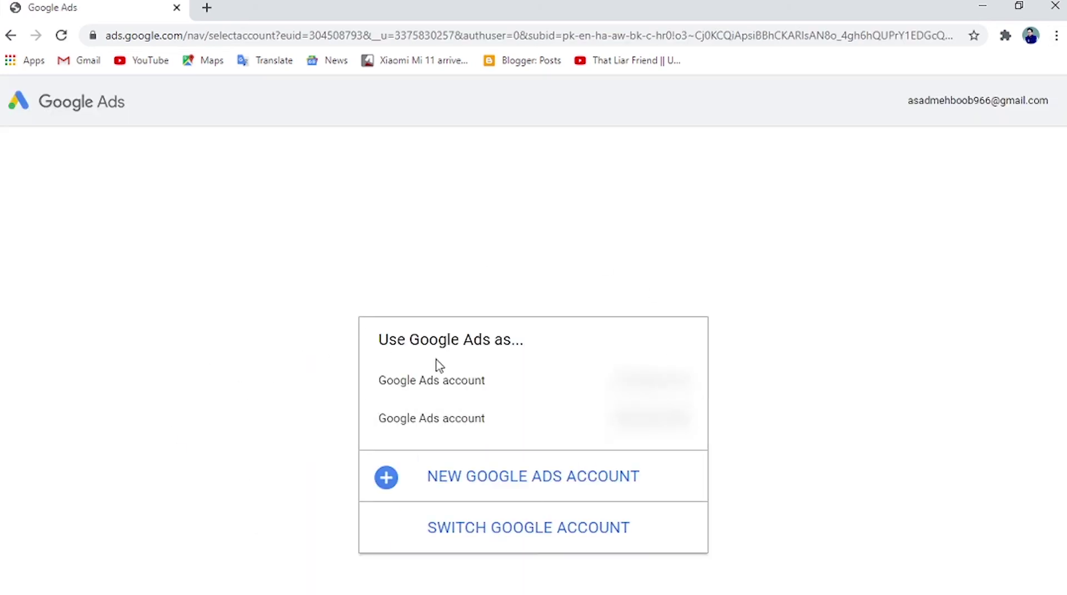
click(601, 382)
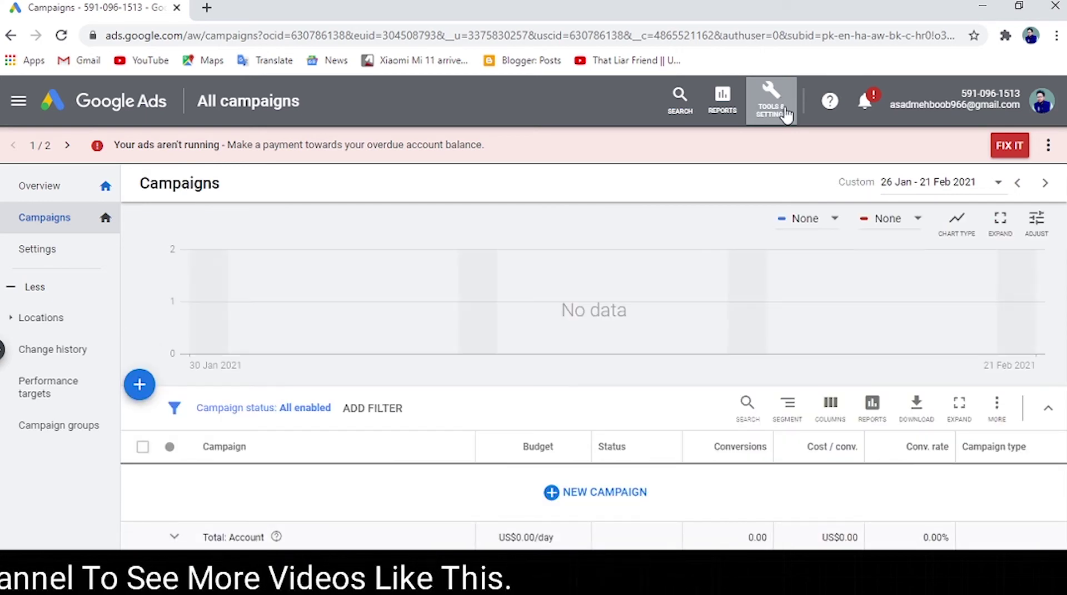
Step: Open the Keyword Planner from the Google Ads planning tools
click(758, 92)
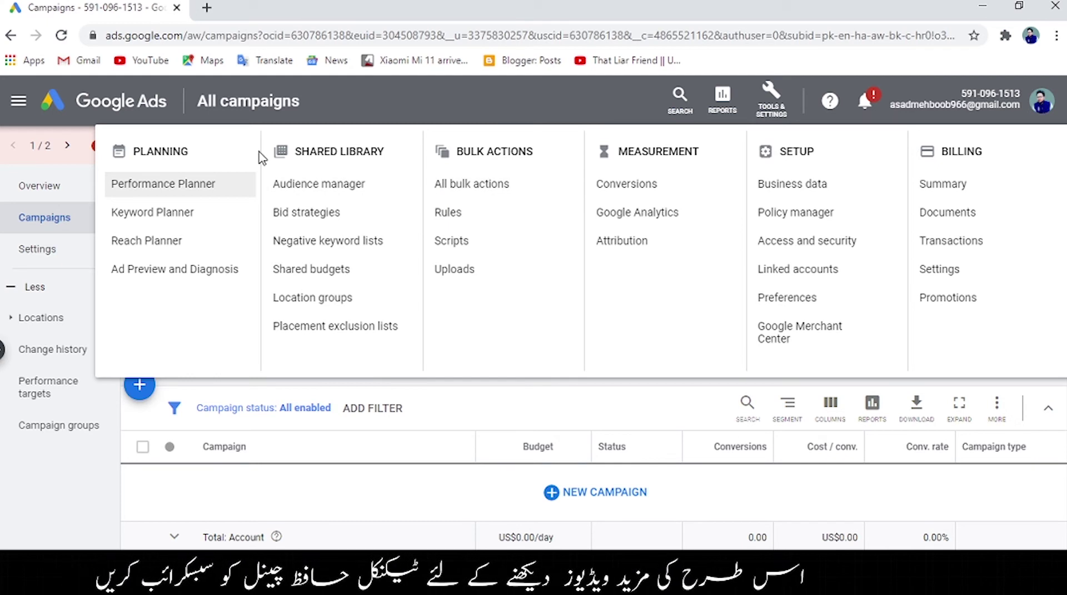
drag(184, 153, 140, 152)
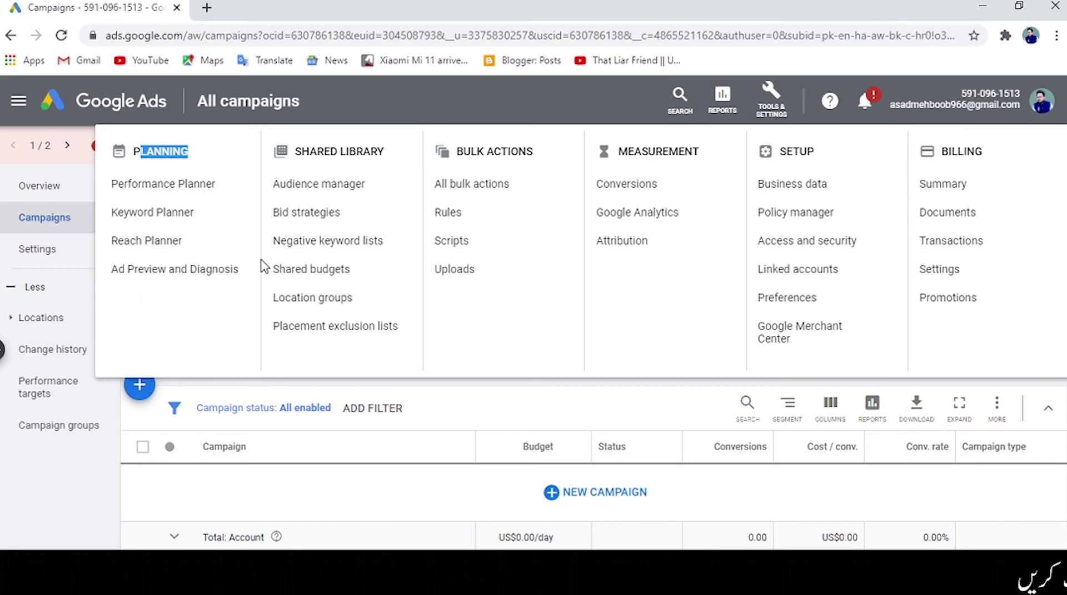
click(157, 217)
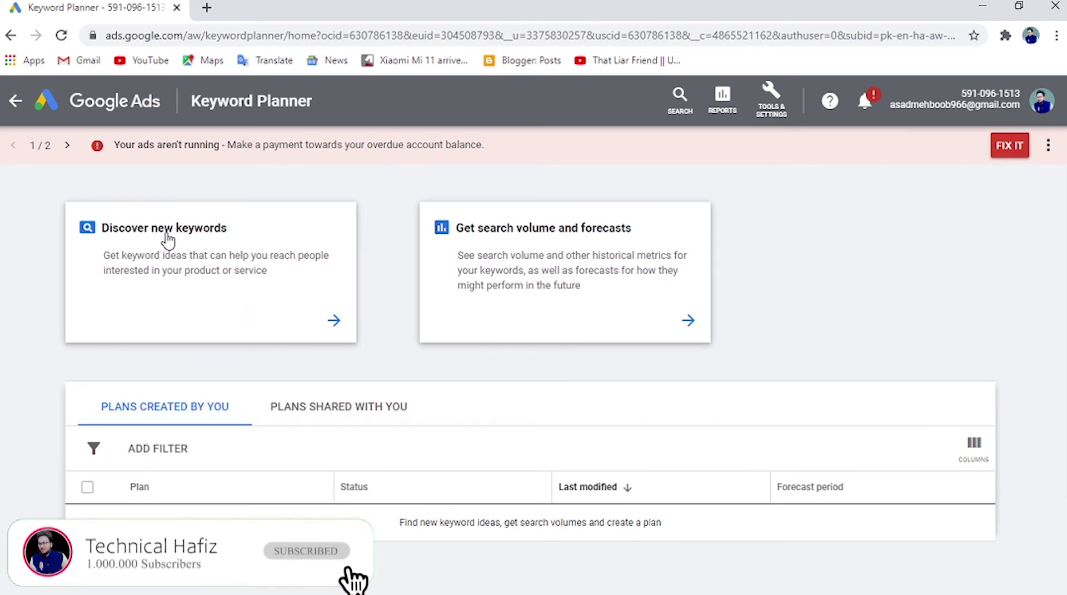
Step: Discover new keywords with "online earning" as the starting keyword and get the results
click(335, 318)
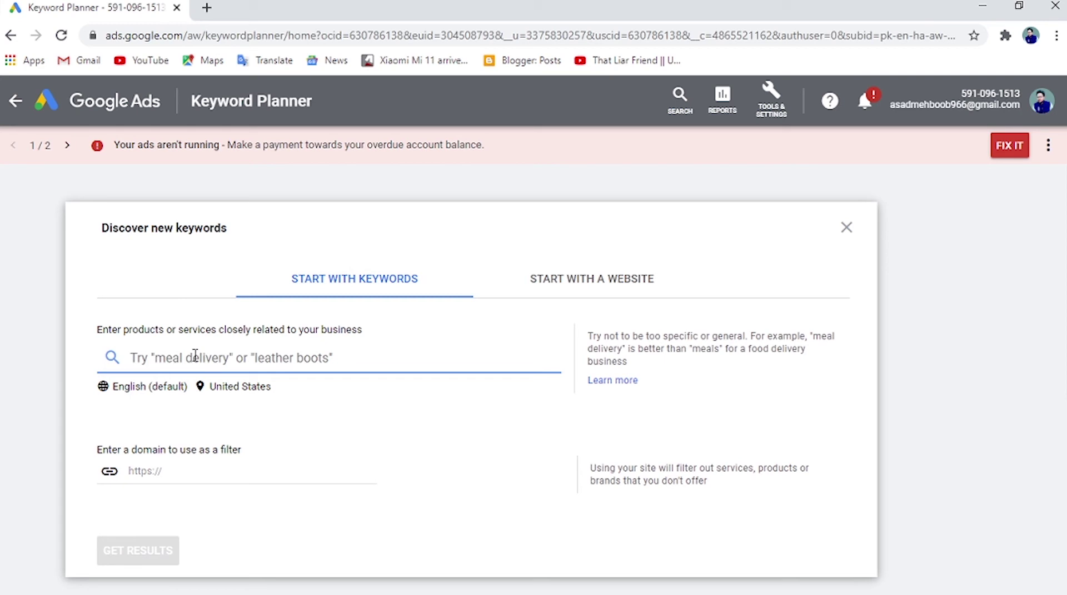
scroll(243, 350, down, 2)
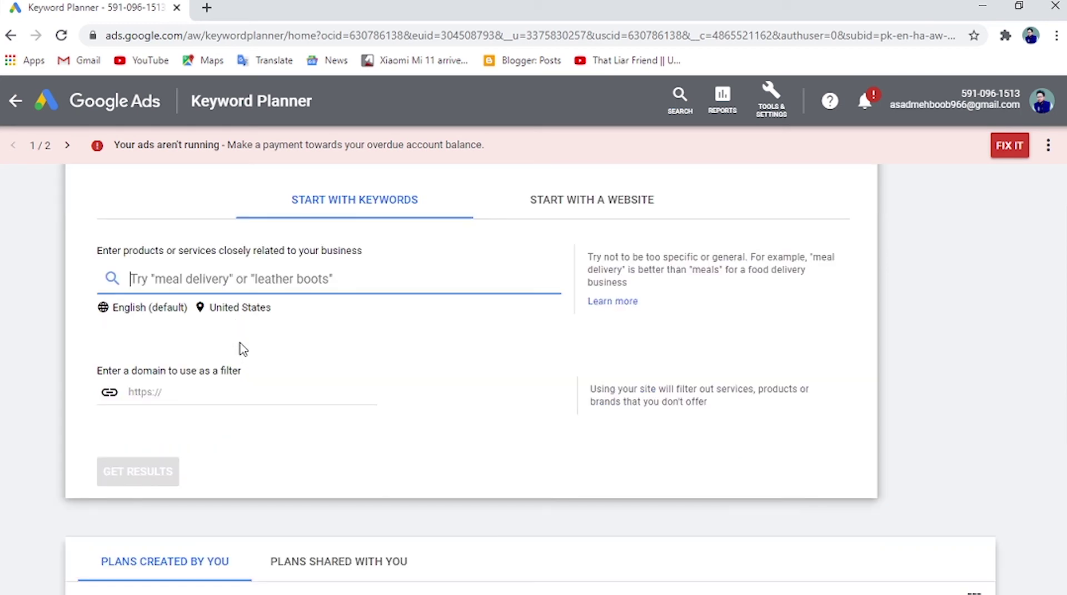
scroll(243, 350, up, 2)
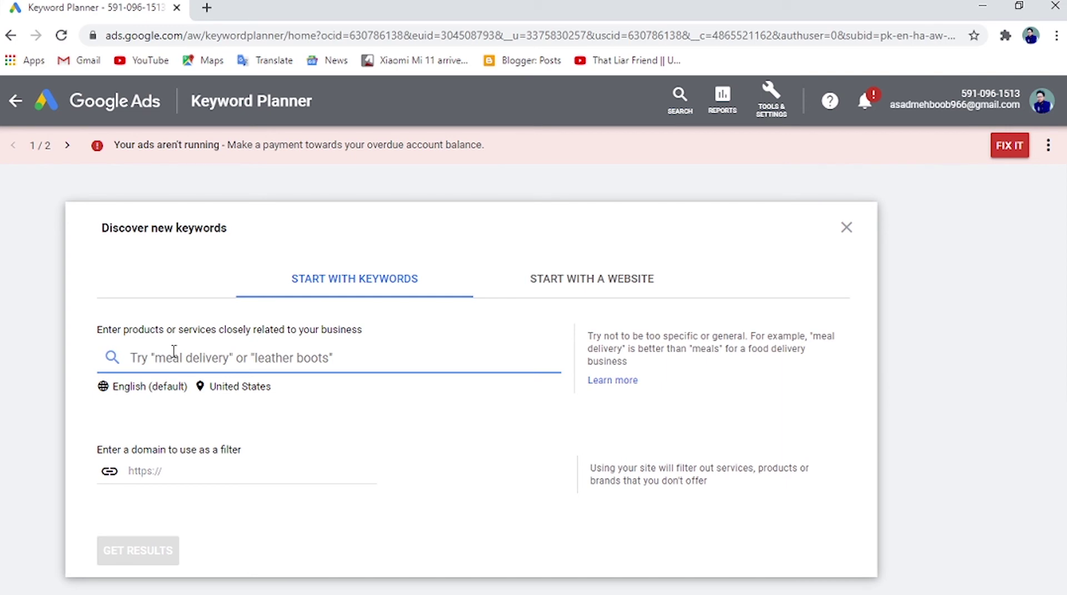
text(online earning)
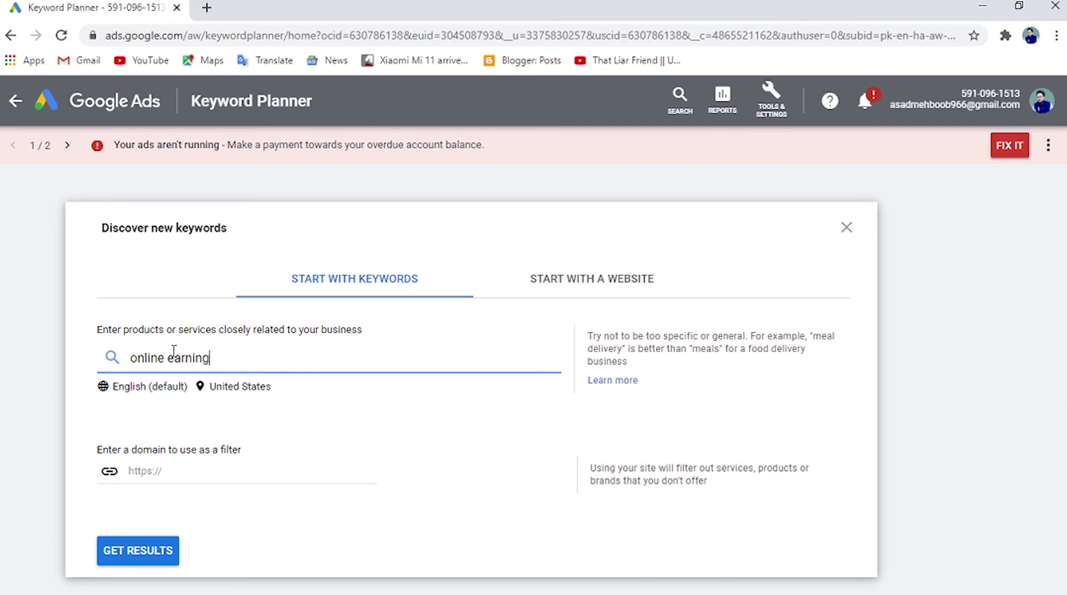
key(Return)
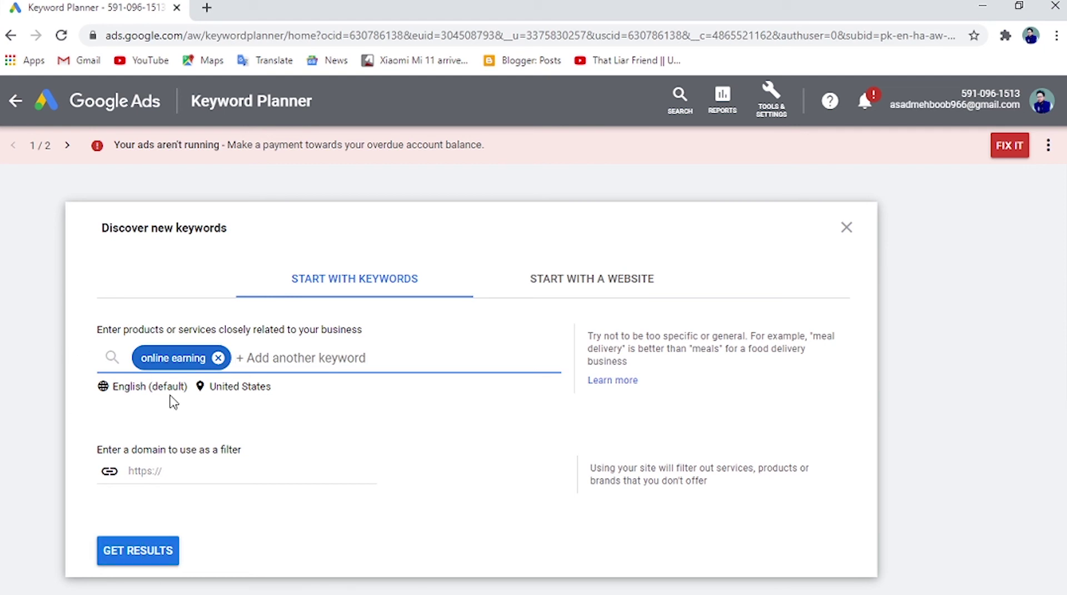
click(135, 564)
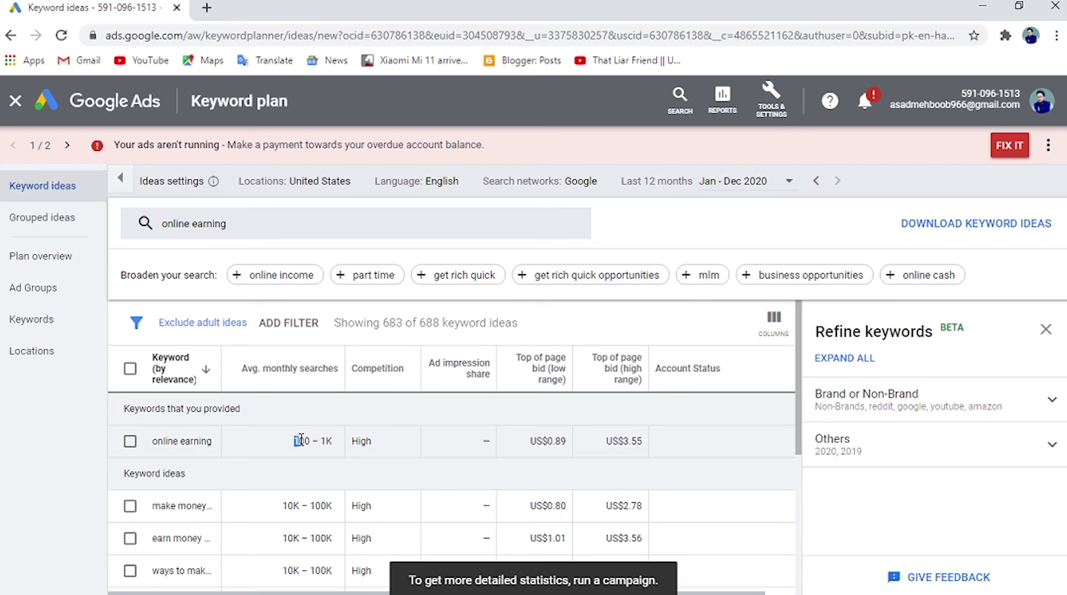
Step: Examine the monthly searches and competition of the keyword ideas, including the last page, and return to the first page
click(334, 442)
mouse_move(374, 373)
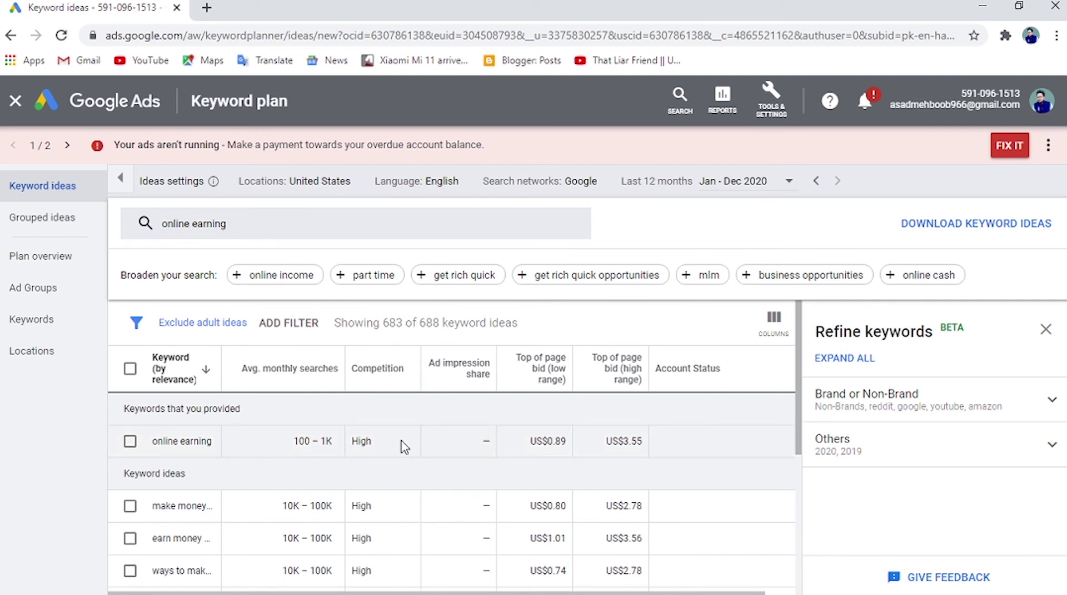
scroll(404, 447, down, 2)
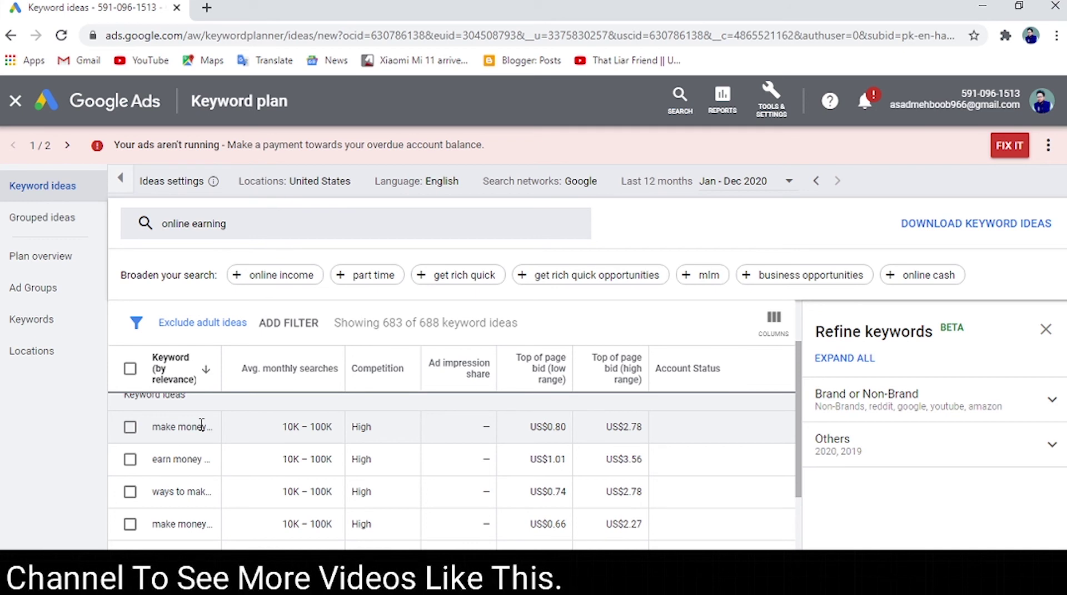
scroll(201, 425, down, 2)
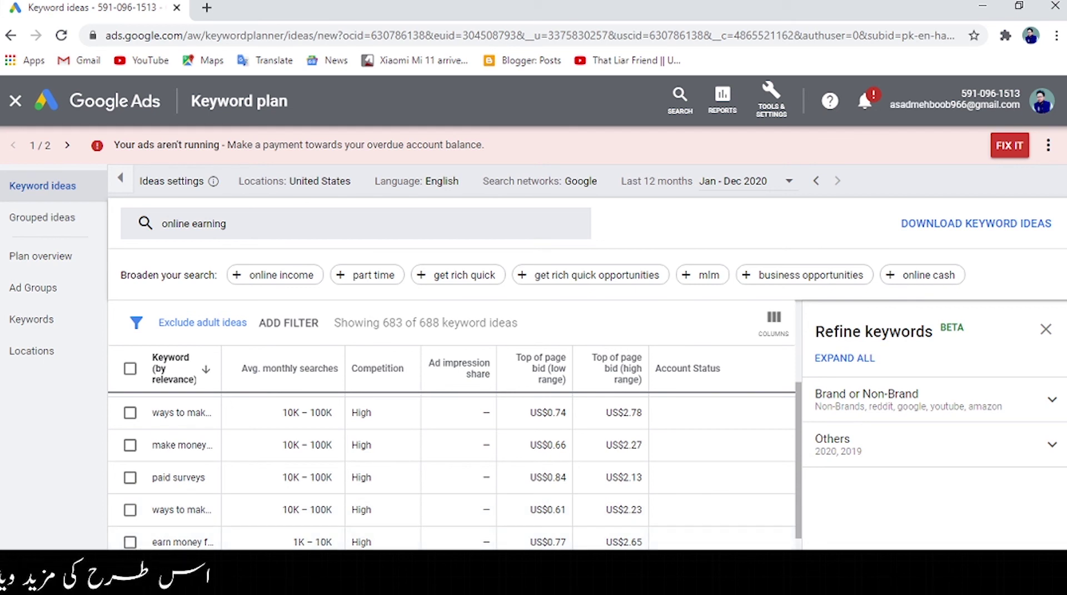
scroll(189, 529, down, 3)
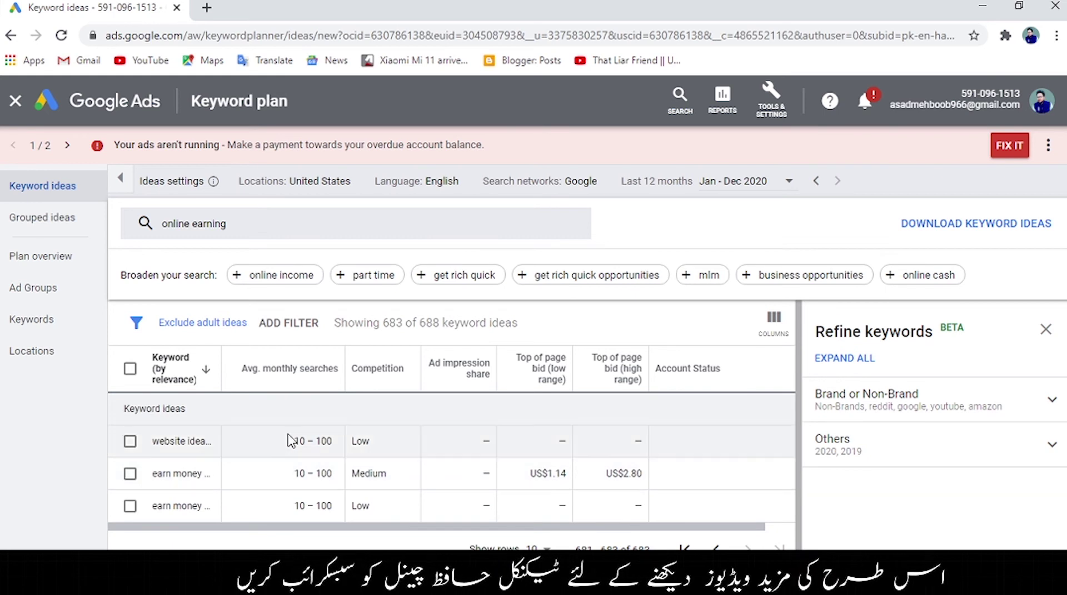
scroll(270, 436, down, 1)
scroll(270, 436, up, 1)
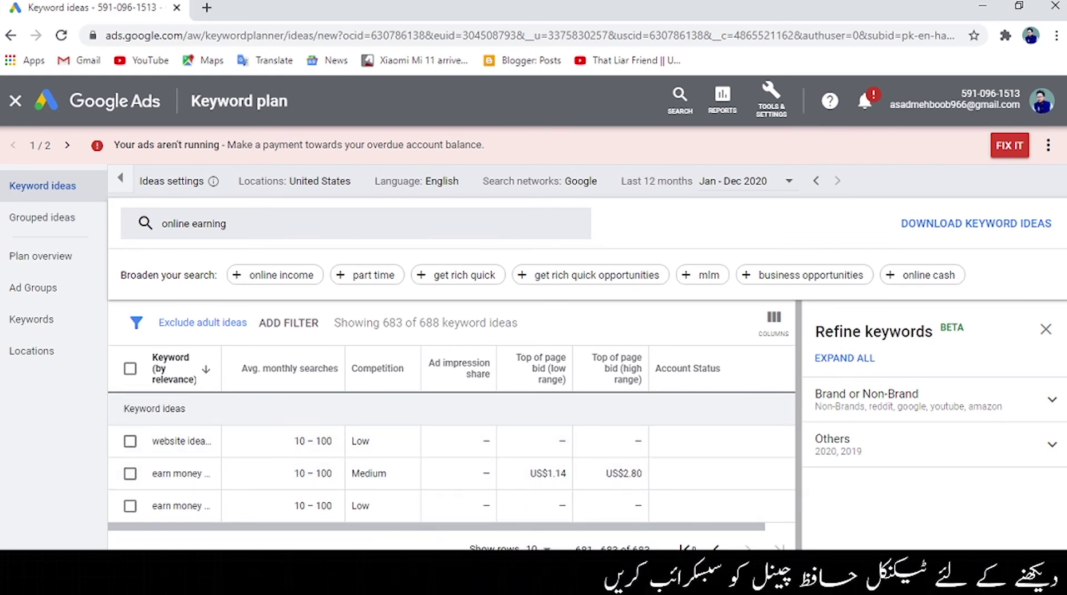
click(684, 547)
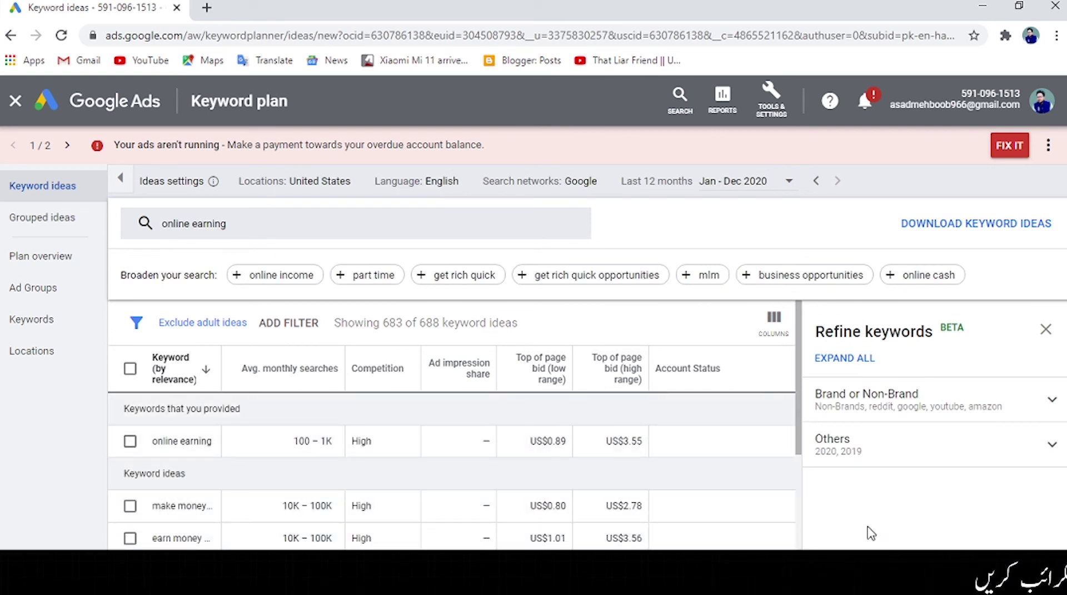
scroll(250, 478, down, 1)
scroll(251, 483, up, 1)
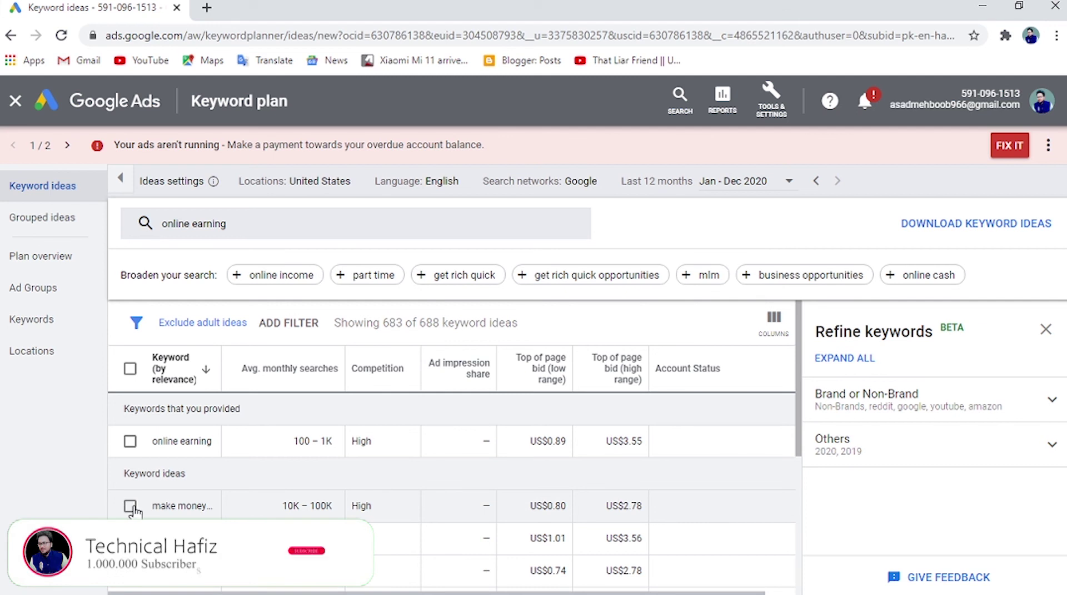
Step: Select the ideas make money online, paid surveys, ways to make money from home and ways to earn money online, and copy them
click(130, 507)
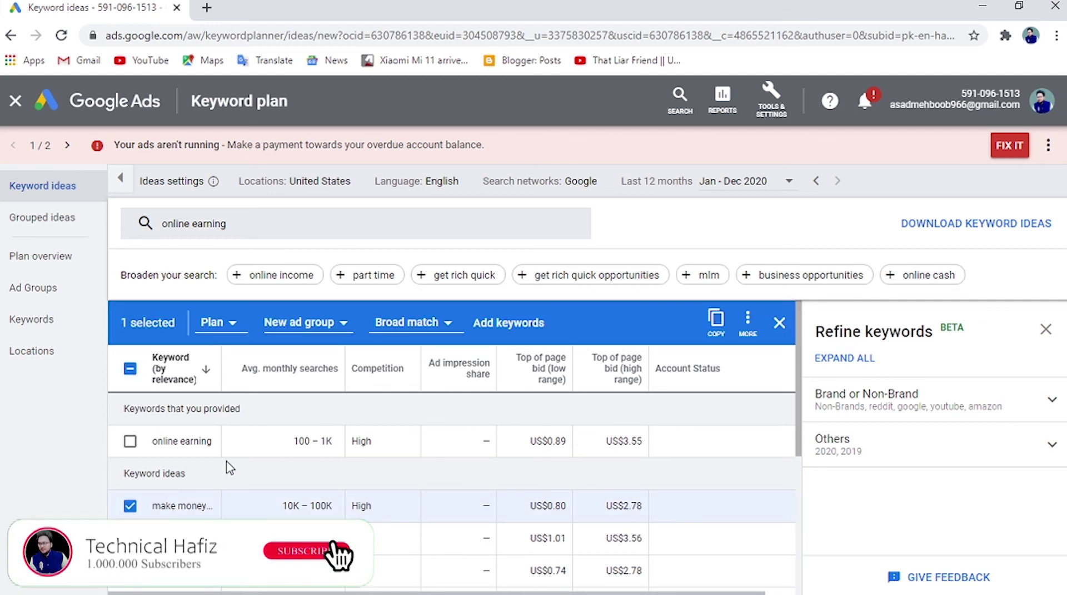
scroll(211, 469, down, 3)
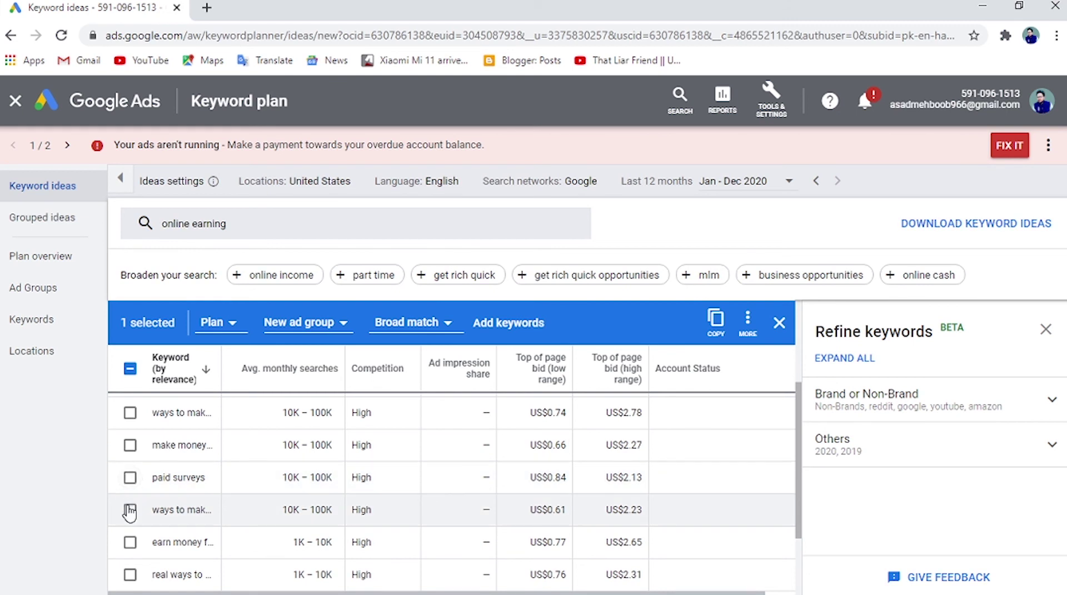
click(131, 478)
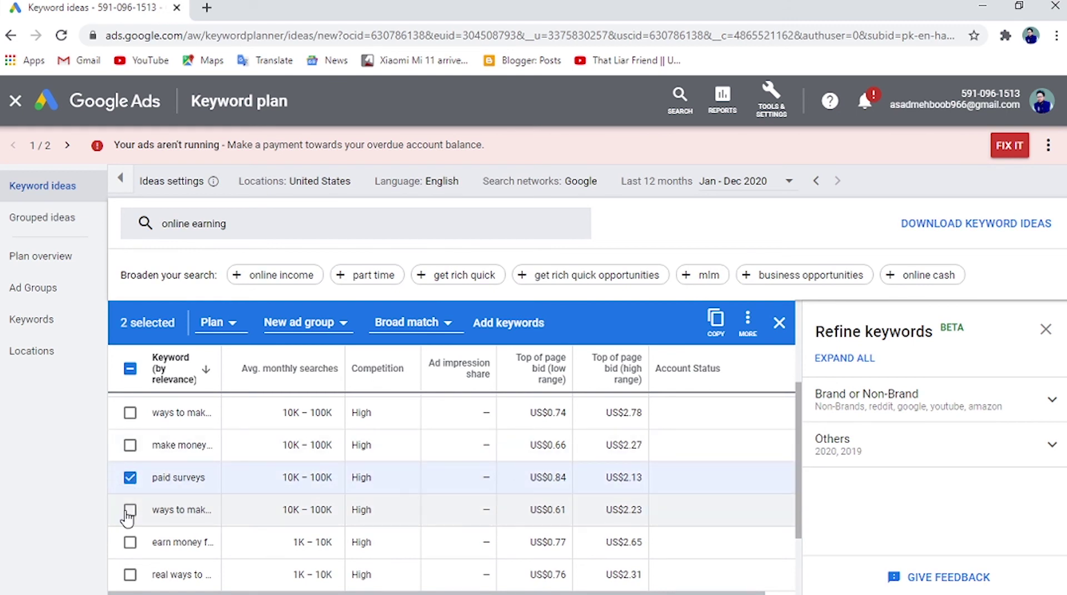
scroll(131, 518, down, 2)
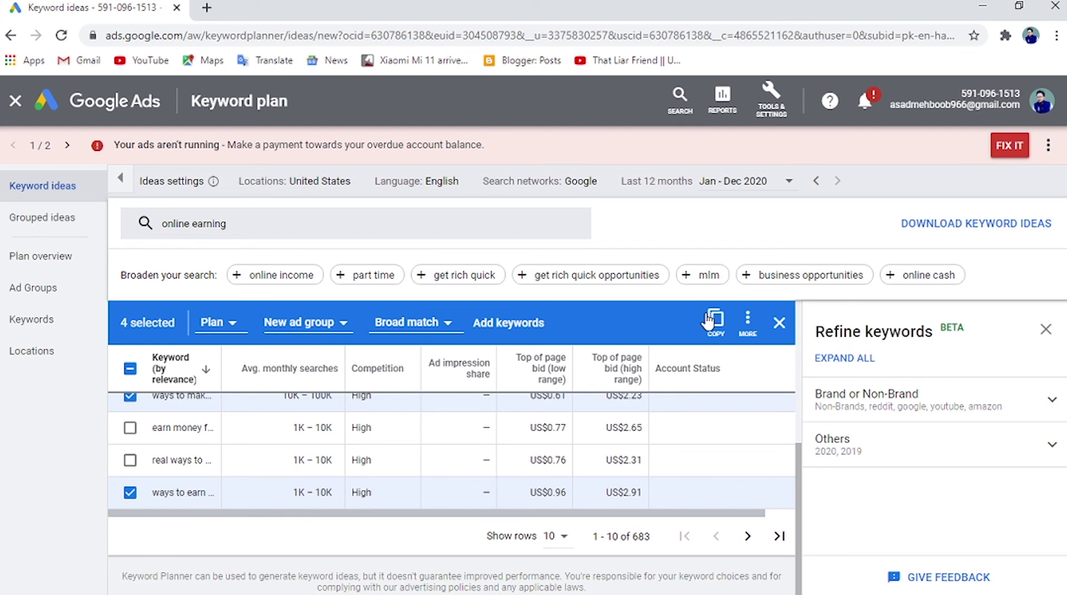
click(716, 321)
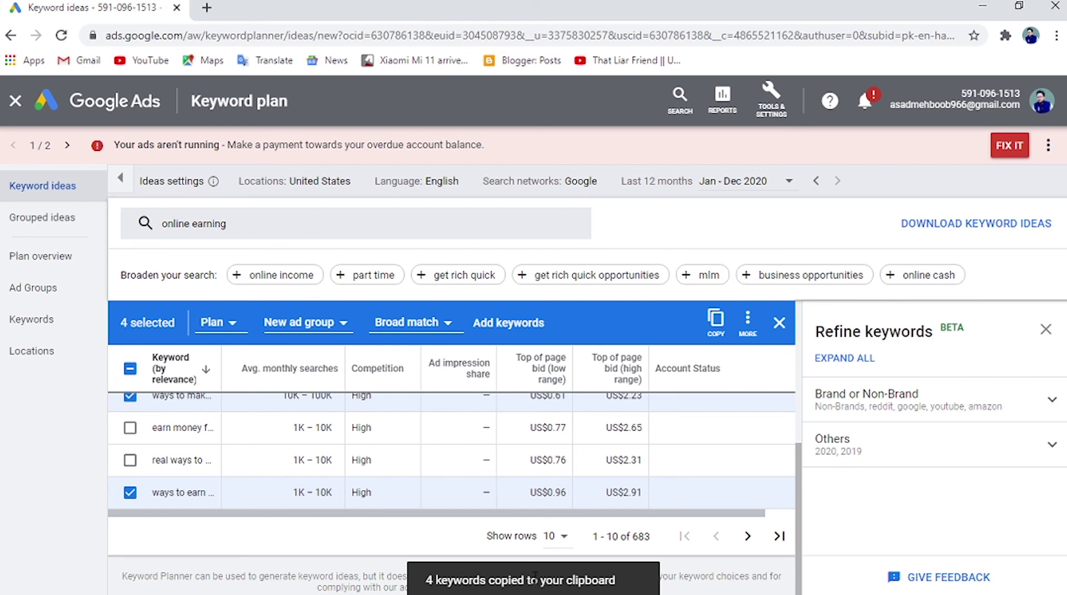
Step: Switch to the desktop and close the open Notepad document without saving its changes
click(983, 7)
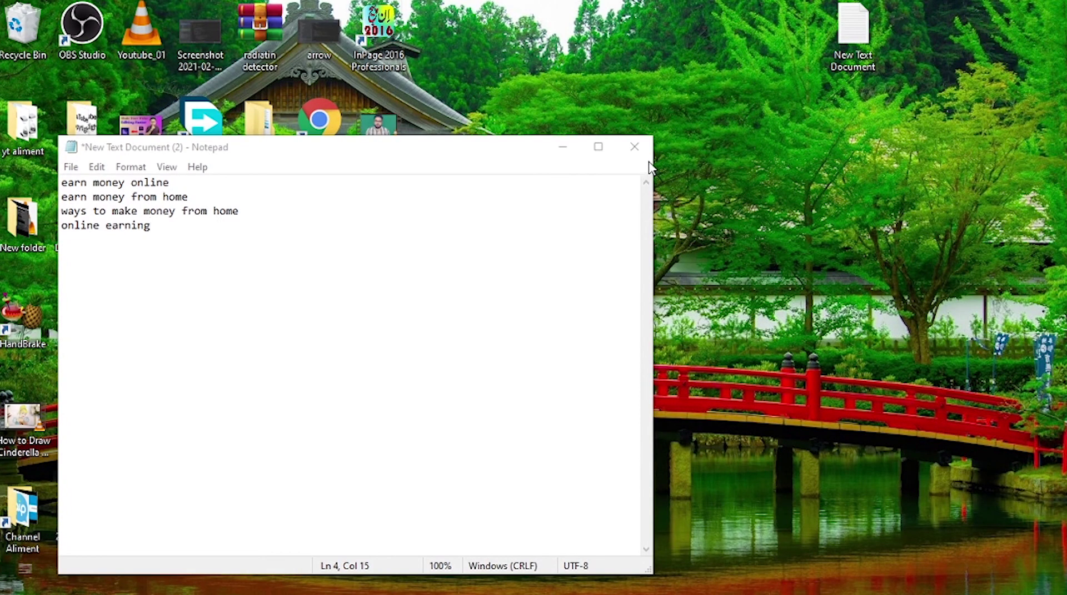
click(633, 146)
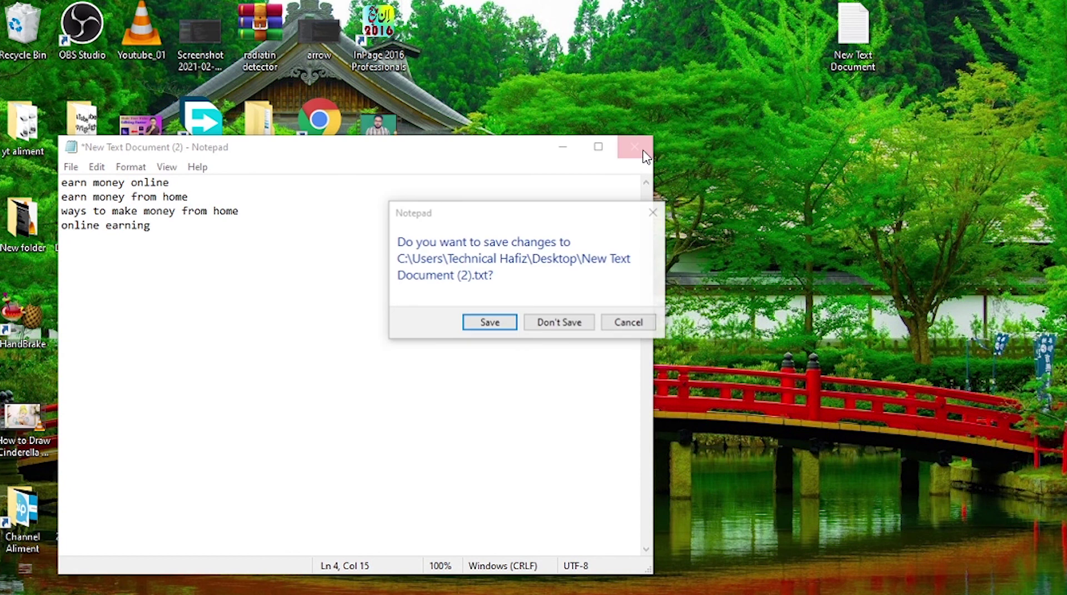
click(553, 327)
Step: Open New Text Document (2) from the desktop in Notepad and paste the copied keywords into it
right_click(678, 206)
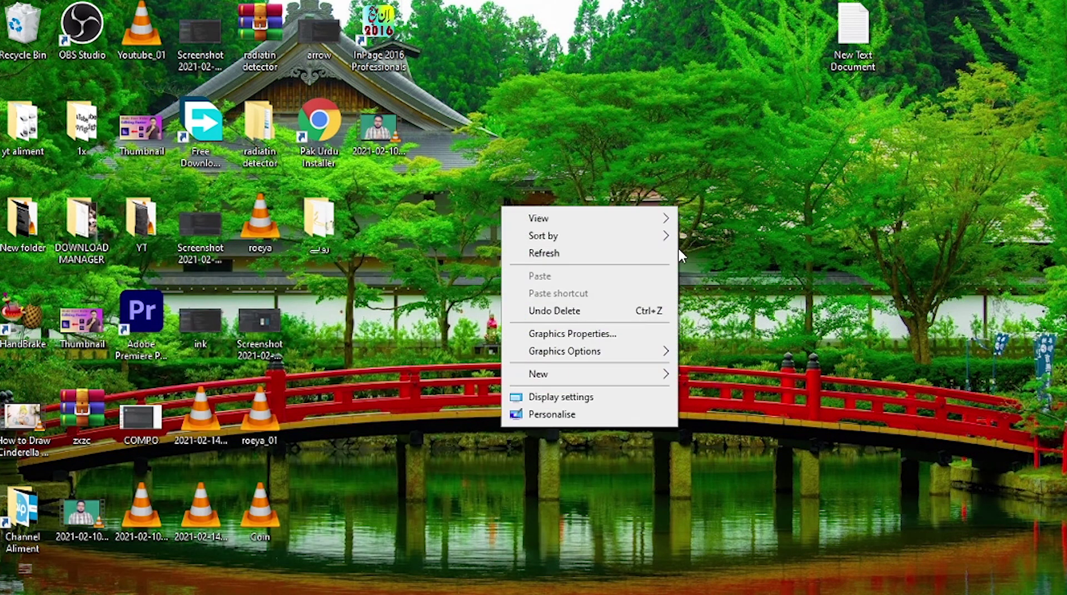
click(554, 310)
right_click(716, 301)
click(627, 329)
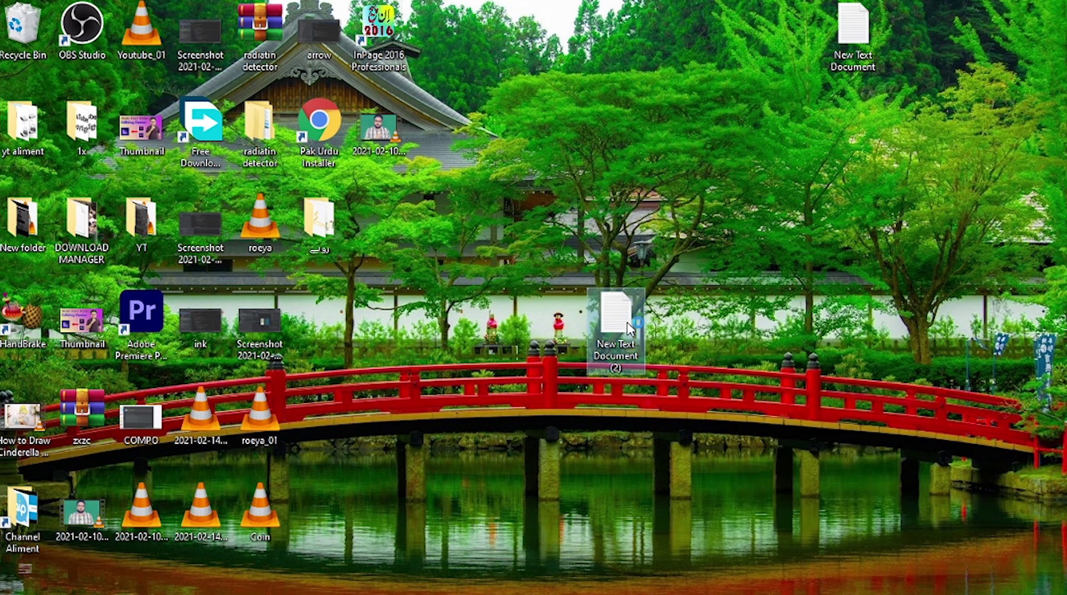
double_click(628, 329)
right_click(563, 243)
click(489, 306)
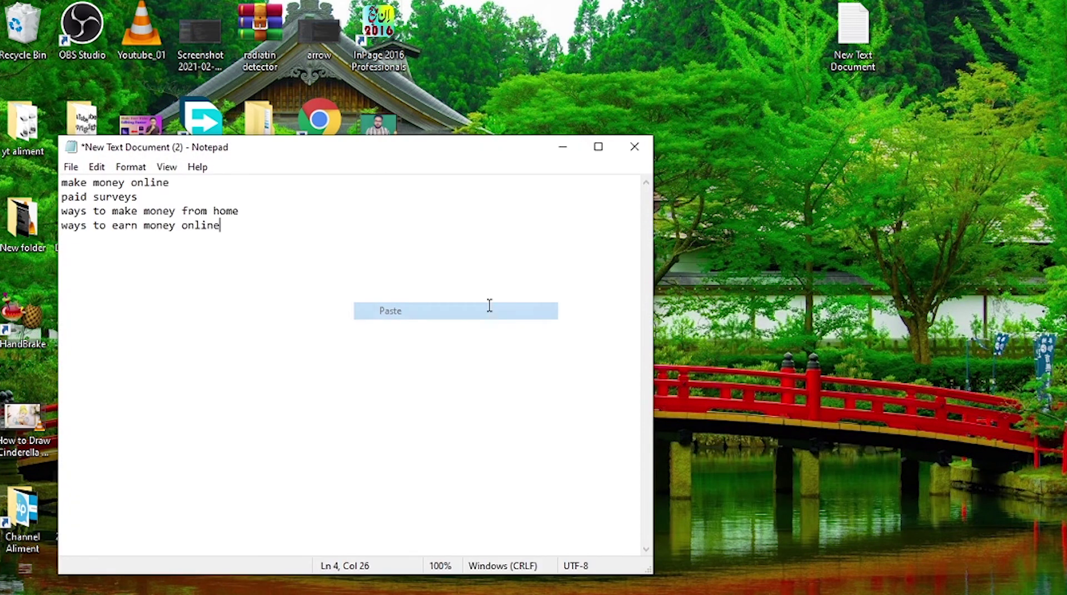
Step: Review the pasted keywords line by line in the text document
right_click(213, 193)
click(357, 248)
right_click(357, 249)
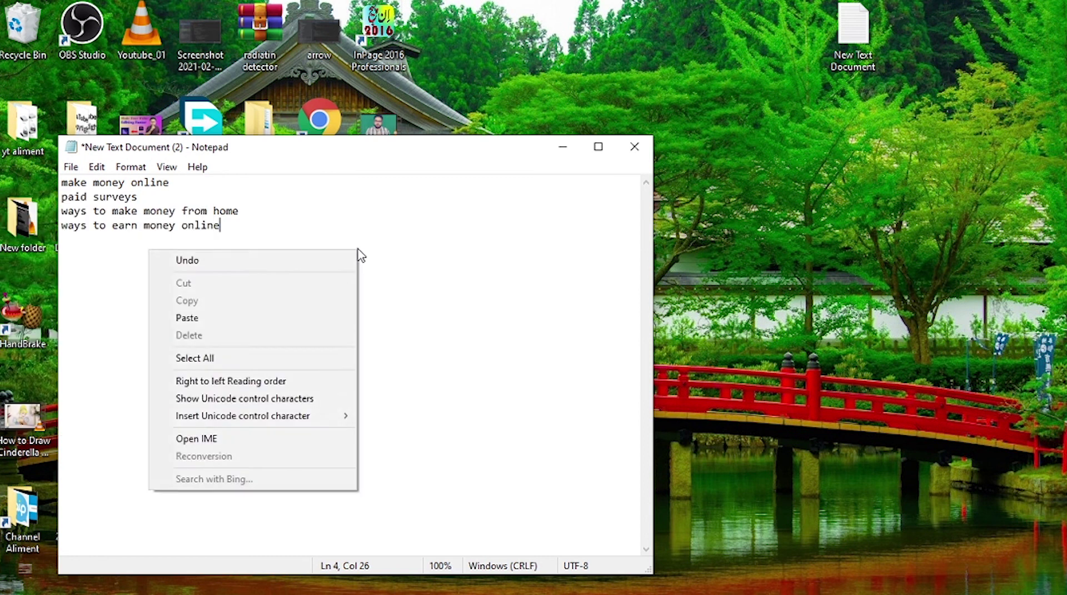
double_click(359, 233)
click(162, 192)
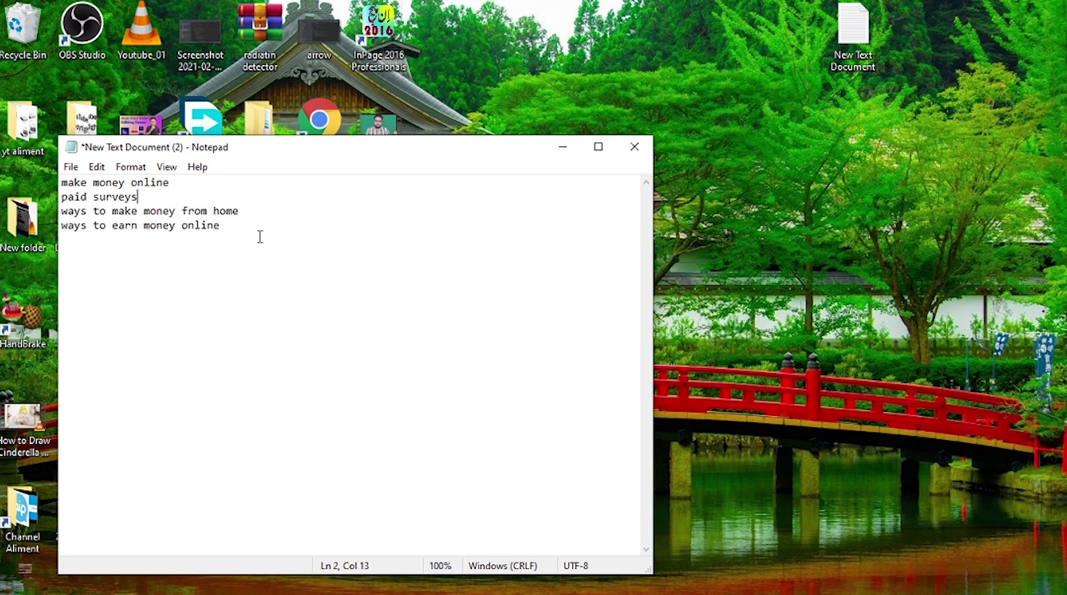
drag(223, 226, 157, 225)
click(157, 225)
drag(272, 217, 134, 220)
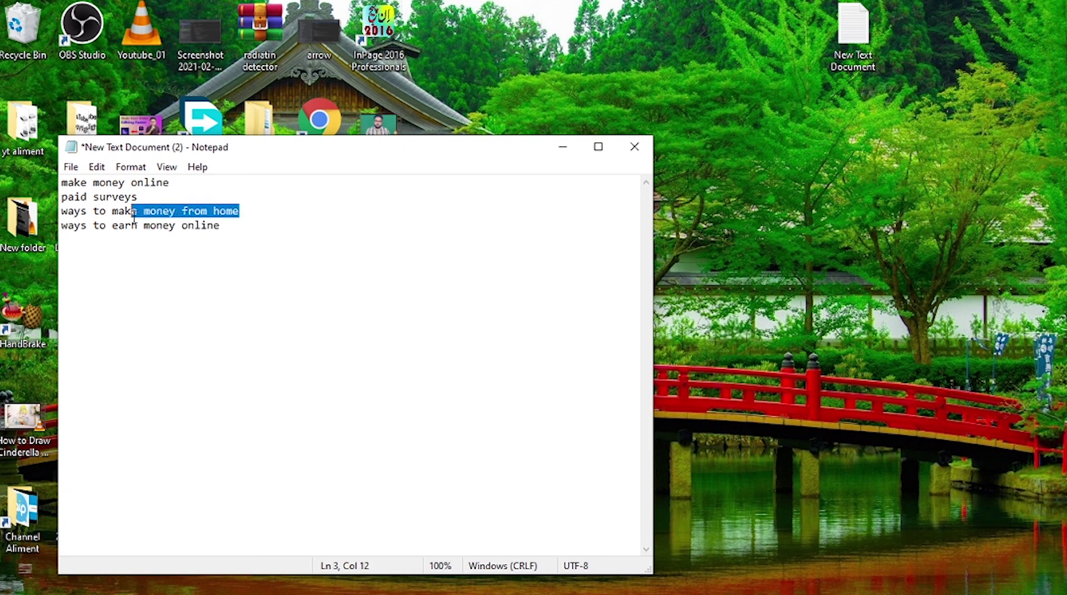
click(178, 208)
click(113, 199)
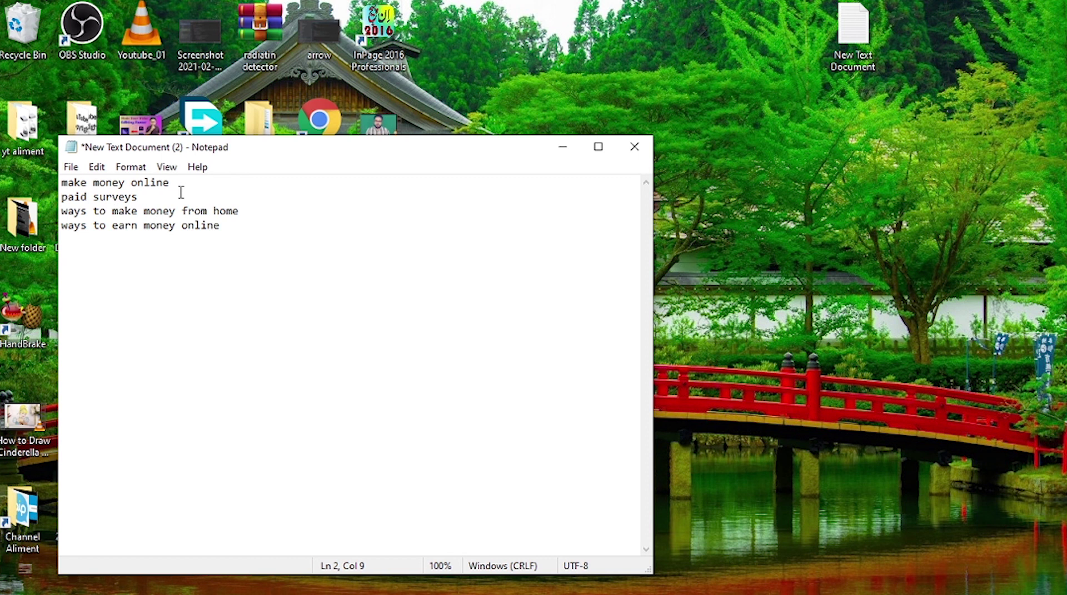
drag(180, 192, 100, 183)
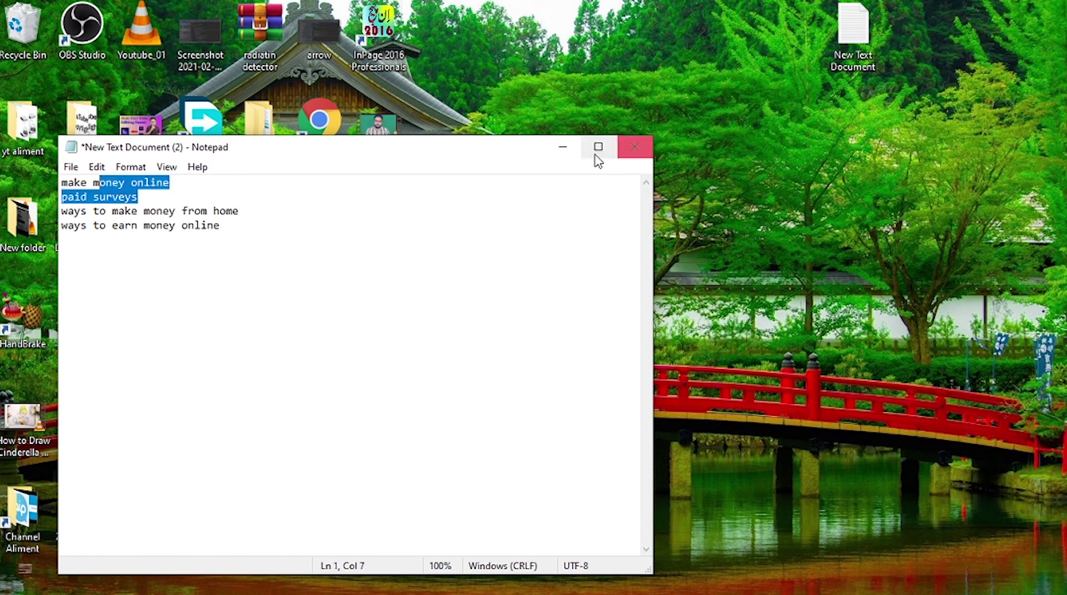
Step: Minimize Notepad, switch back to Chrome and clear the selection of keyword ideas
click(563, 146)
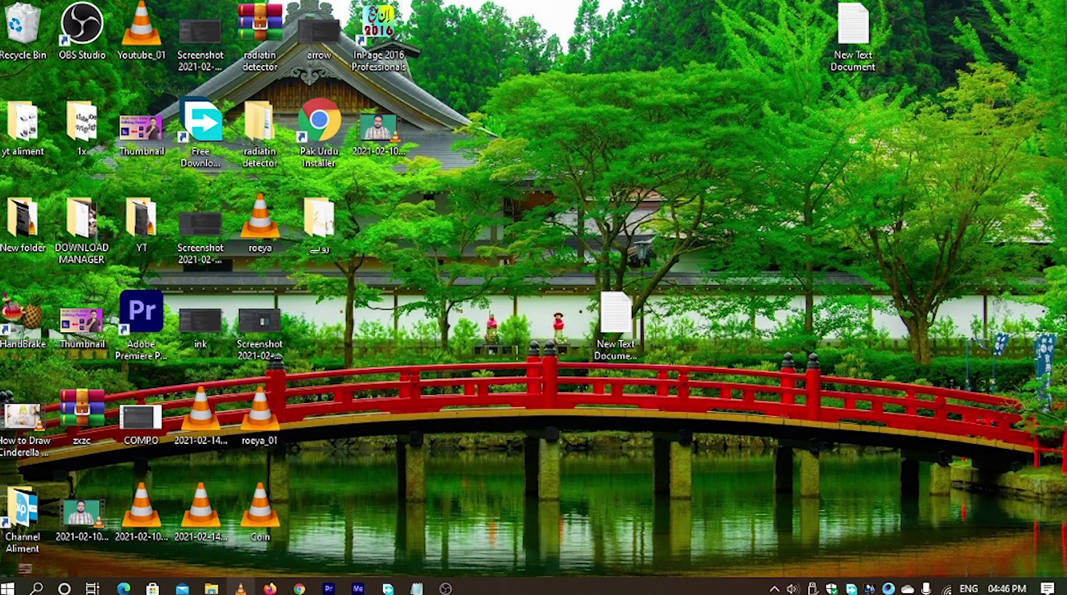
click(299, 589)
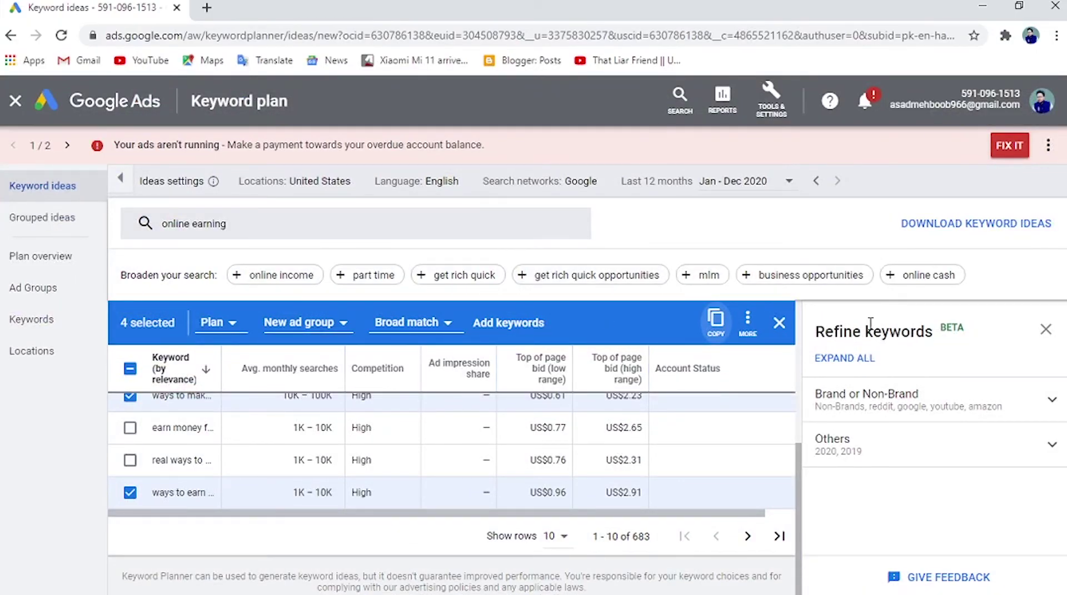
click(777, 324)
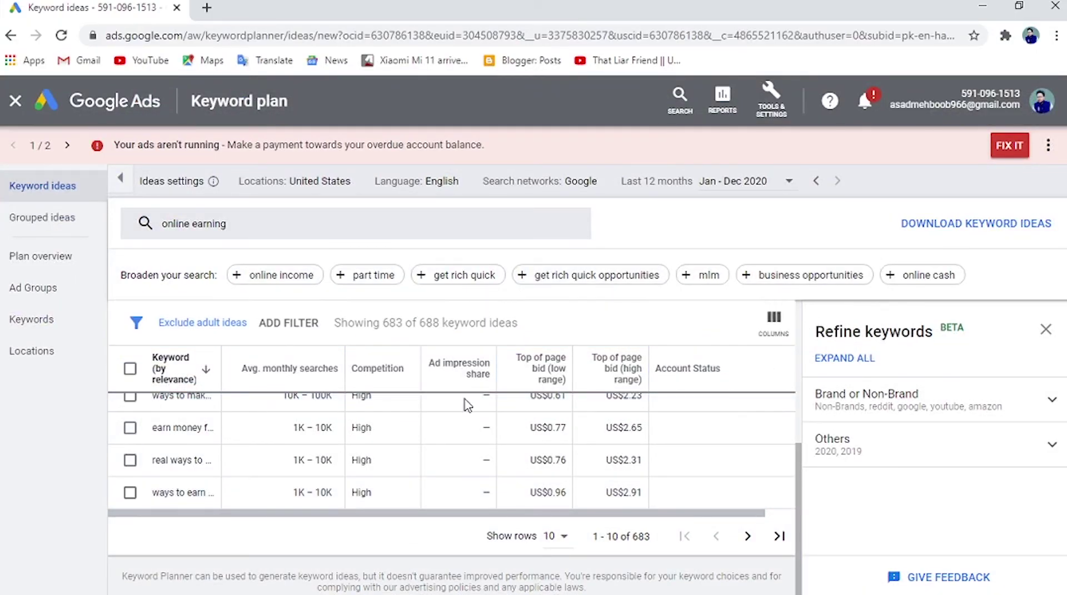
scroll(570, 458, up, 5)
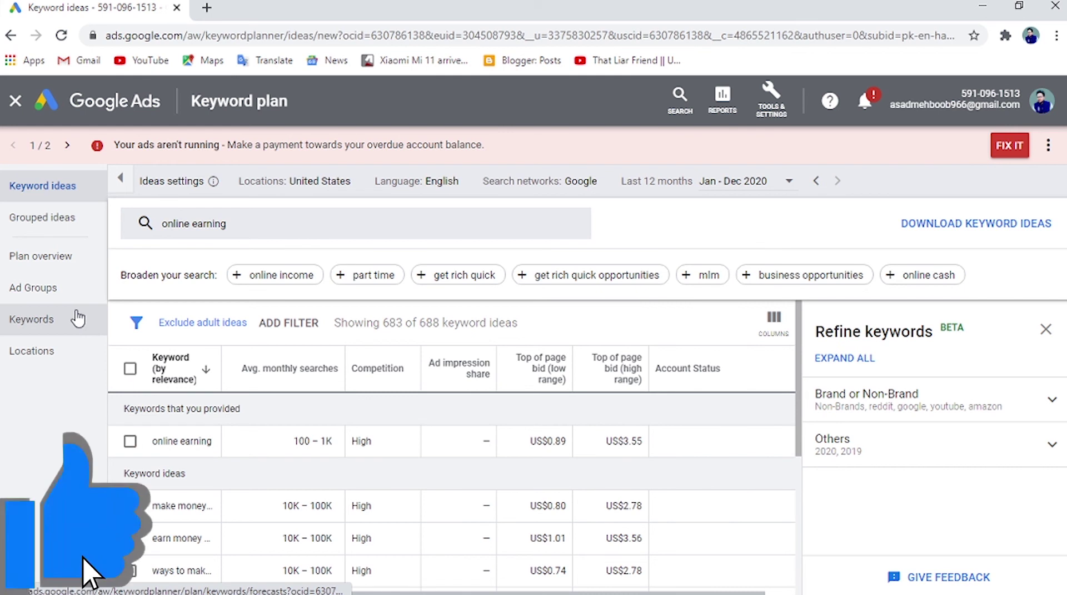
scroll(176, 443, down, 5)
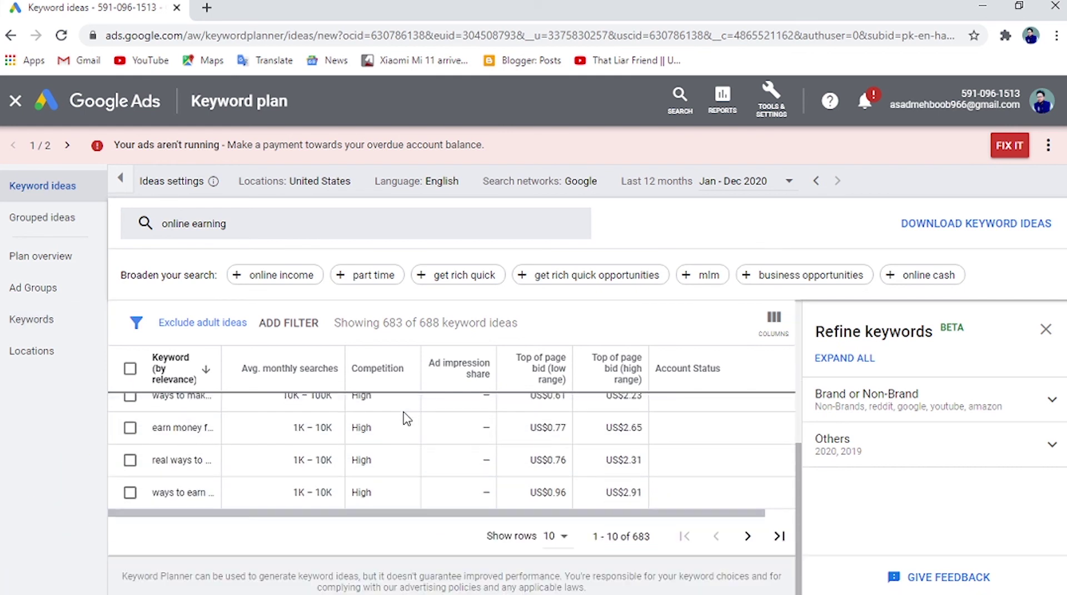